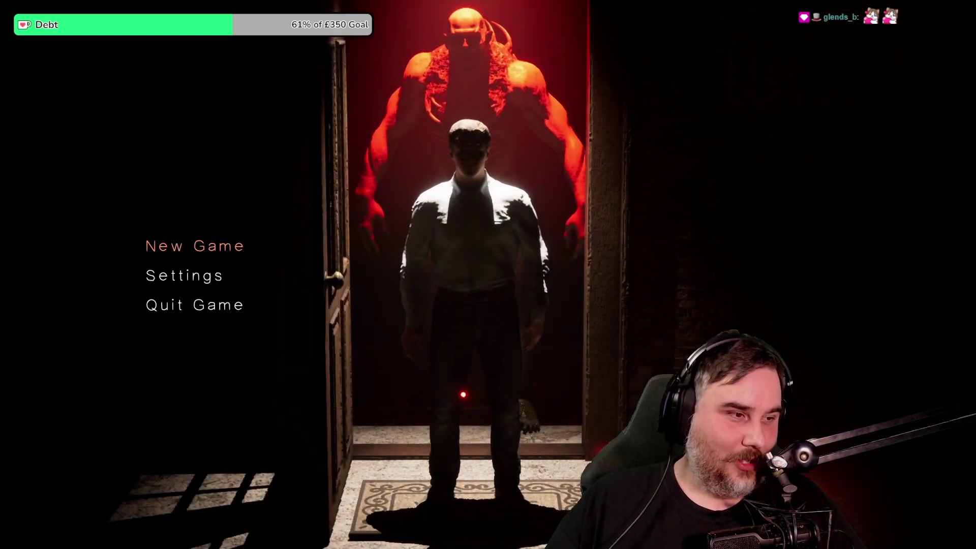
pyautogui.click(195, 245)
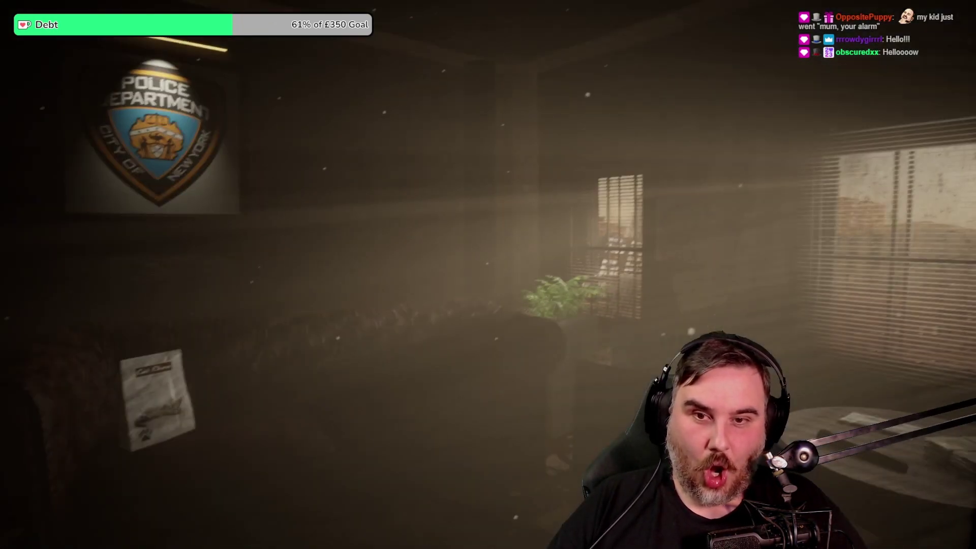
pyautogui.press('Escape')
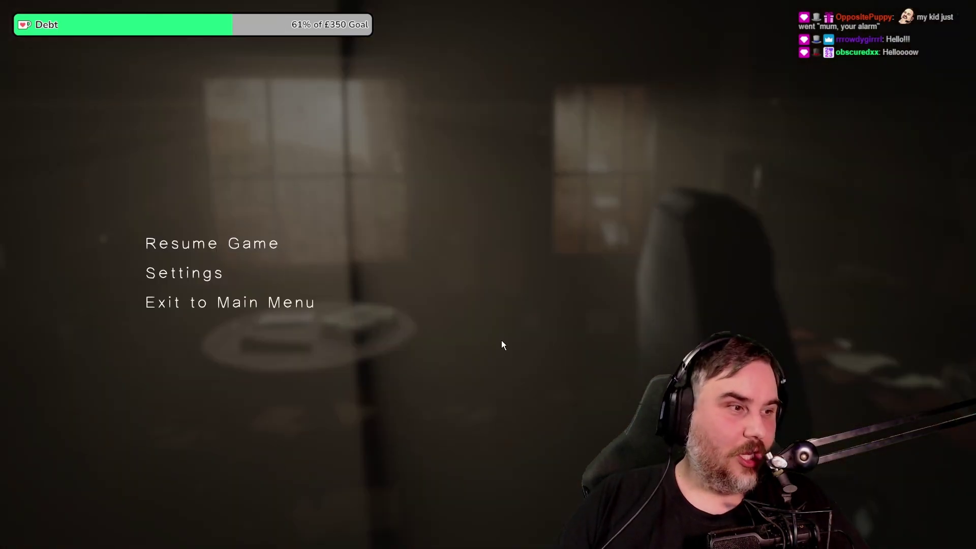
pyautogui.click(171, 277)
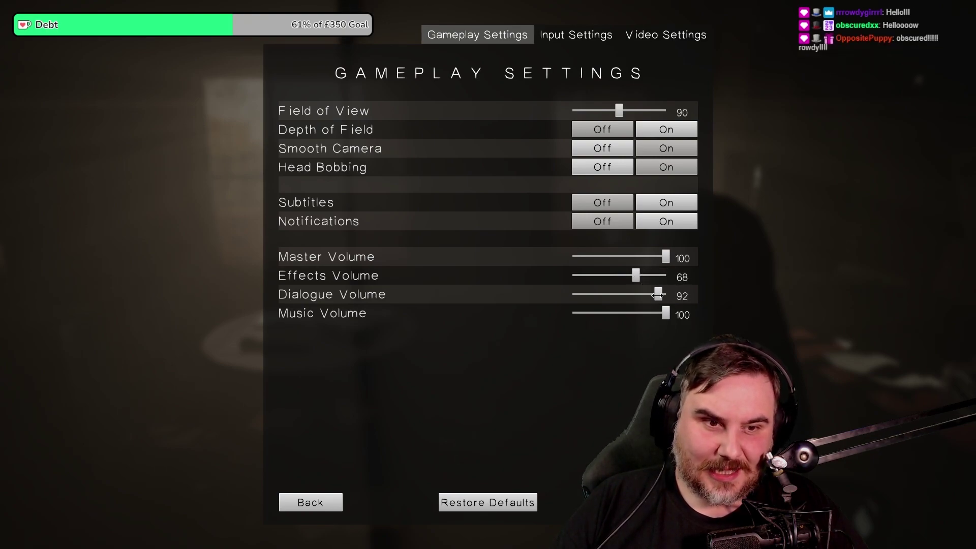
pyautogui.moveTo(665, 314)
pyautogui.mouseDown()
pyautogui.moveTo(642, 314)
pyautogui.moveTo(654, 295)
pyautogui.mouseUp()
pyautogui.press('Escape')
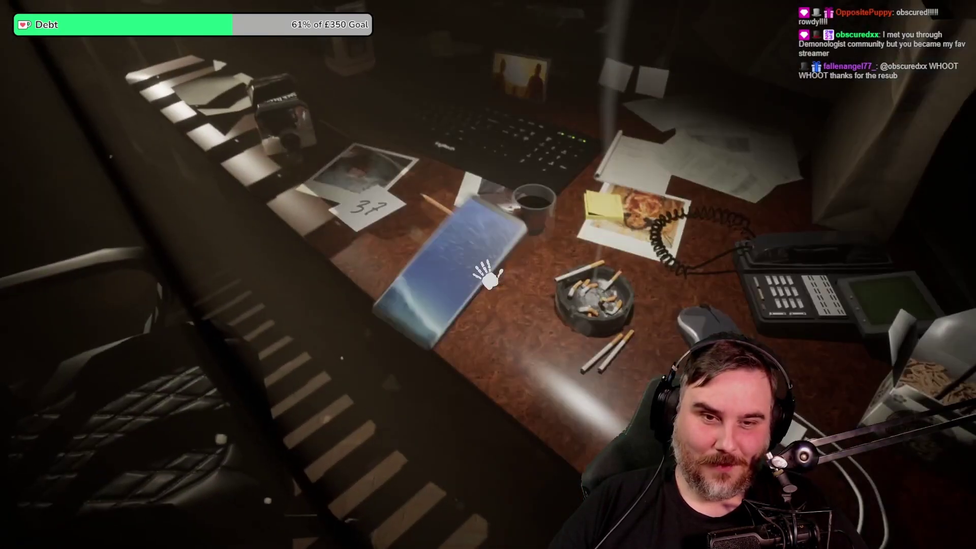
pyautogui.click(488, 275)
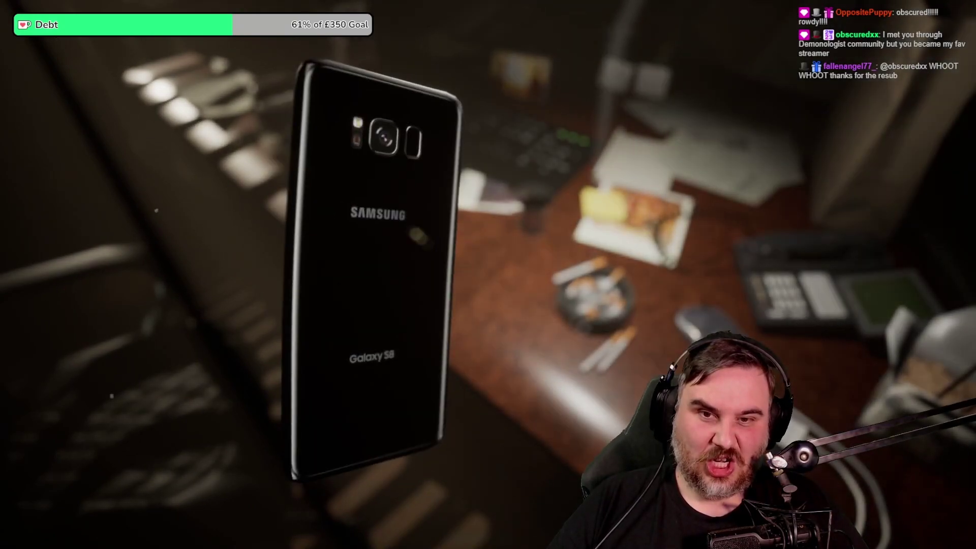
pyautogui.moveTo(381, 275); pyautogui.dragTo(489, 275)
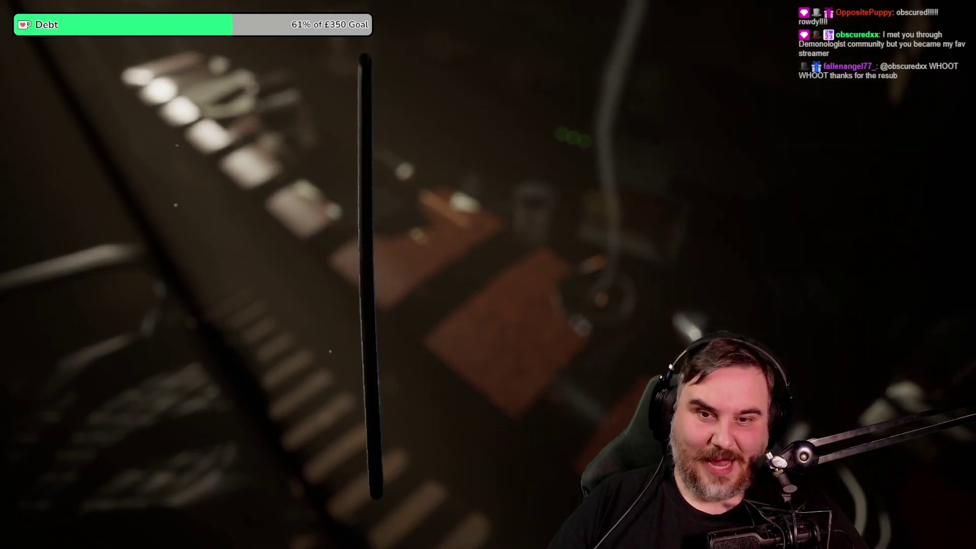
pyautogui.moveTo(367, 275); pyautogui.dragTo(489, 275)
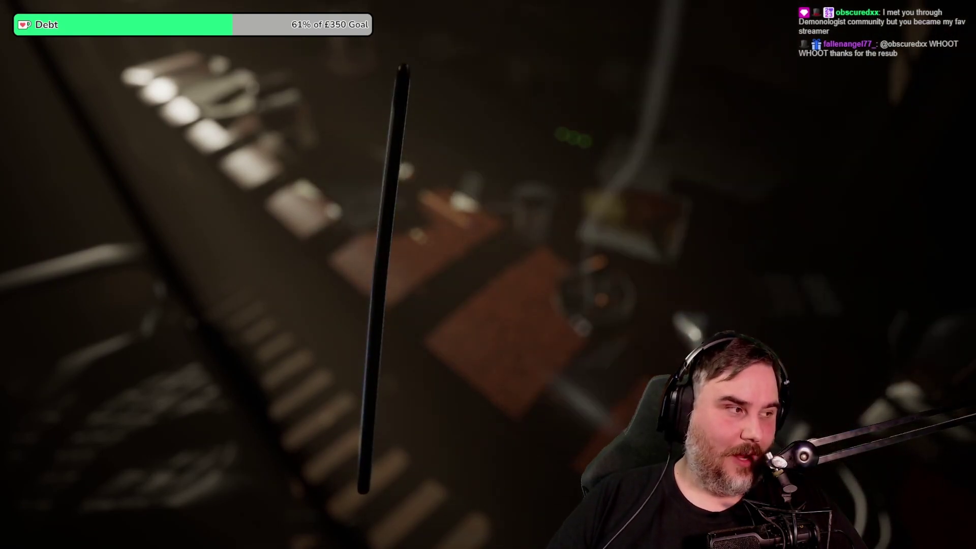
pyautogui.moveTo(396, 275); pyautogui.dragTo(489, 274)
pyautogui.rightClick(488, 275)
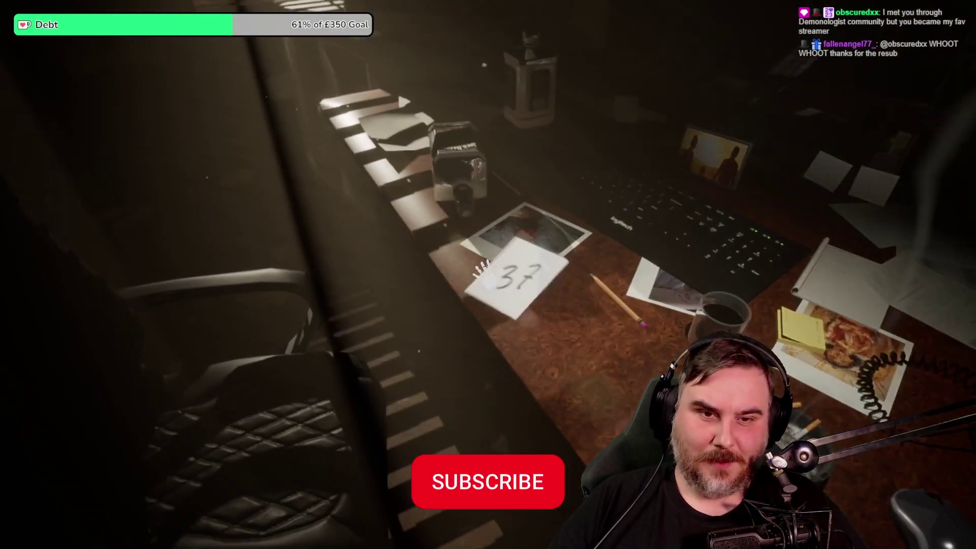
pyautogui.click(367, 206)
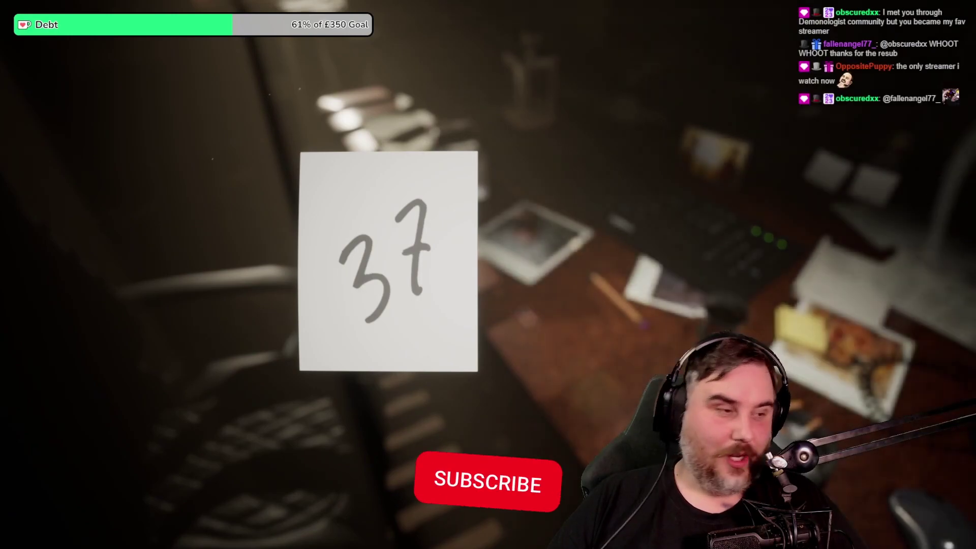
pyautogui.moveTo(367, 274)
pyautogui.mouseDown()
pyautogui.moveTo(488, 274)
pyautogui.moveTo(367, 275)
pyautogui.mouseUp()
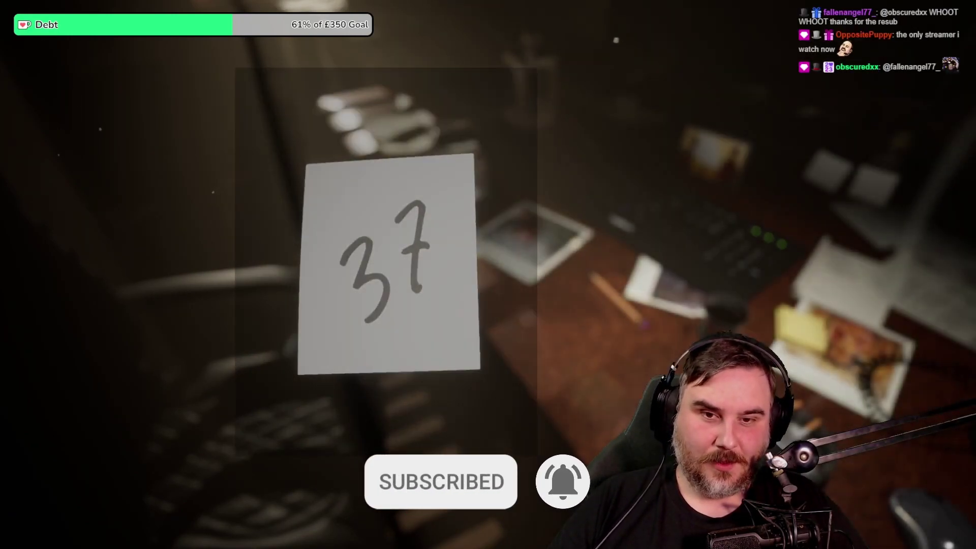
pyautogui.rightClick(488, 275)
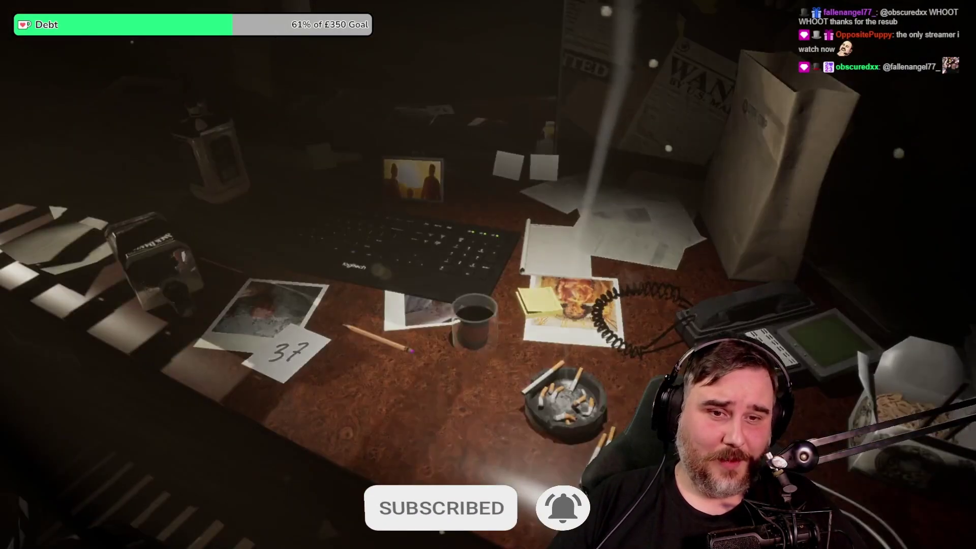
pyautogui.moveTo(488, 275); pyautogui.dragTo(382, 229)
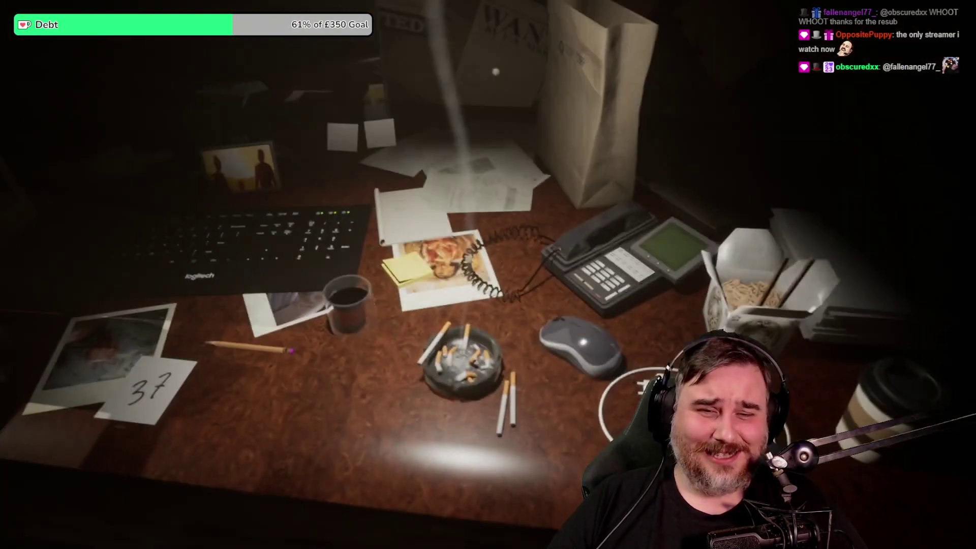
pyautogui.press('w')
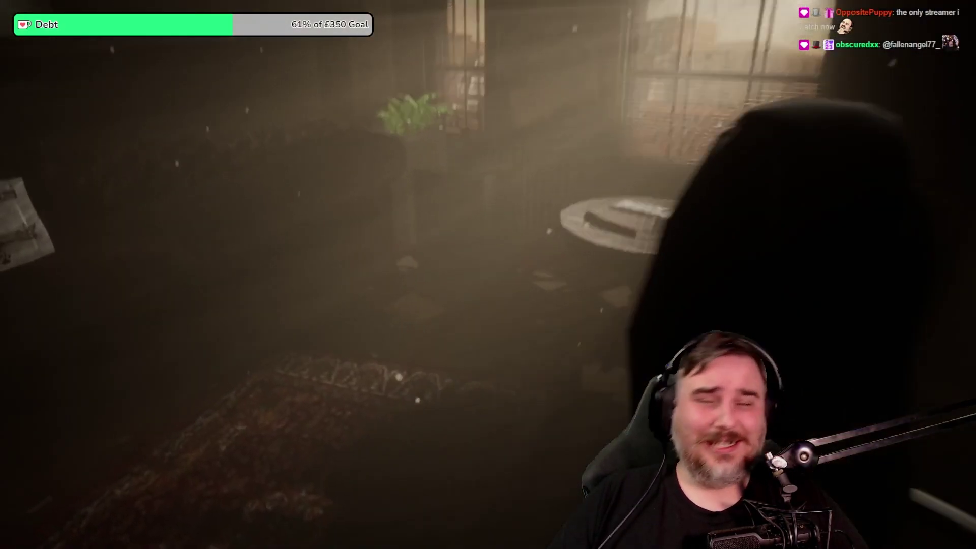
pyautogui.press('w')
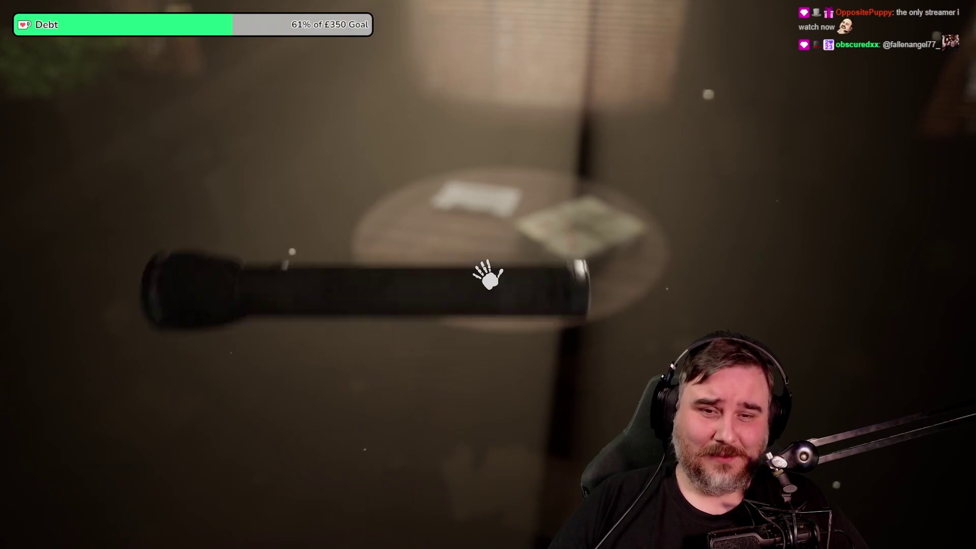
pyautogui.press('w')
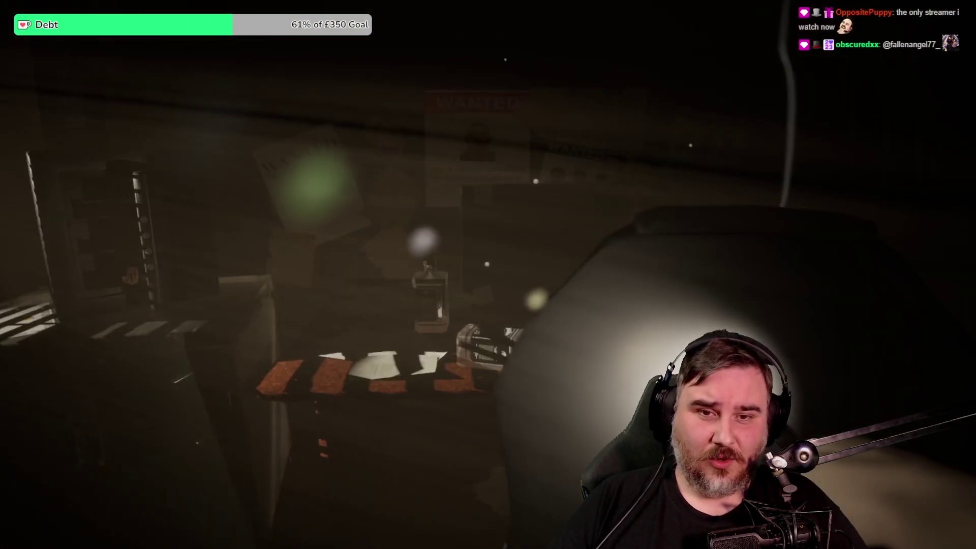
pyautogui.press('w')
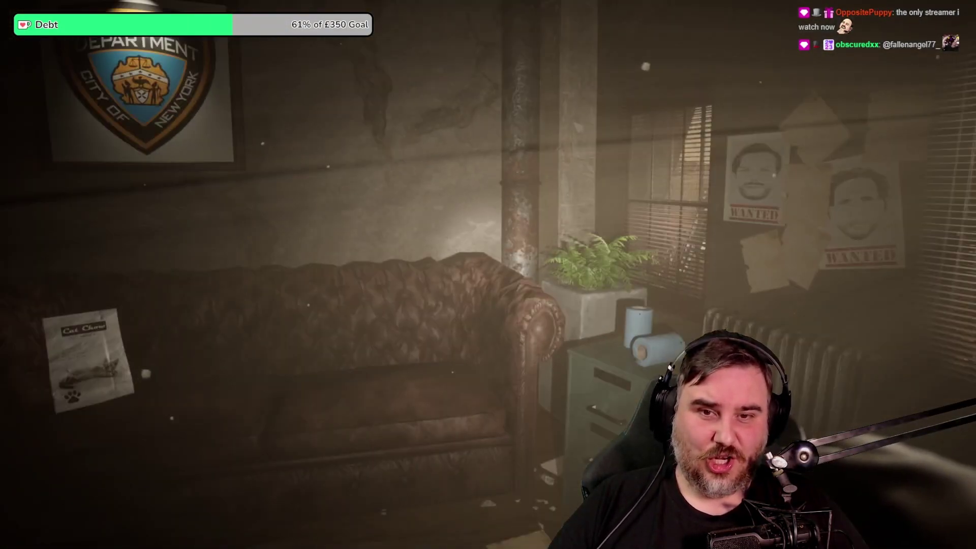
pyautogui.press('w')
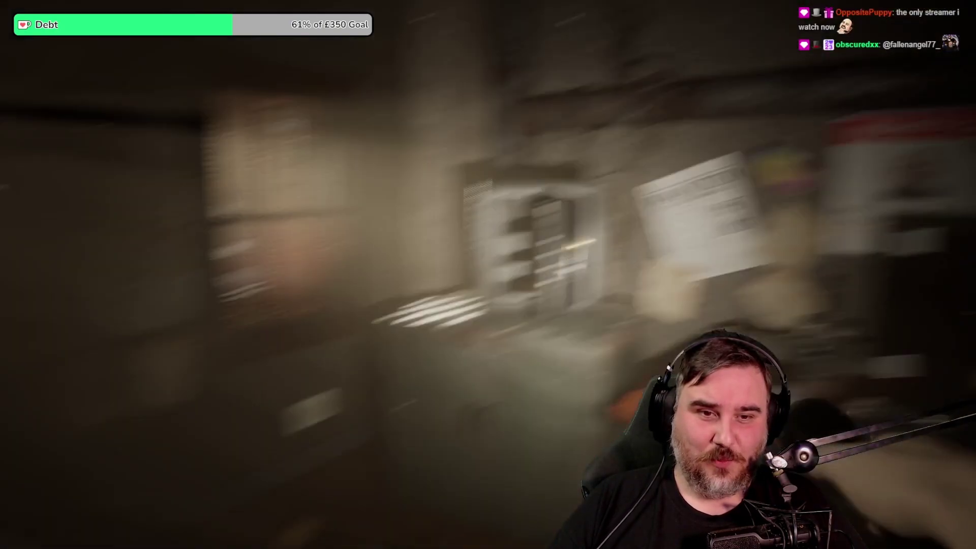
pyautogui.press('w')
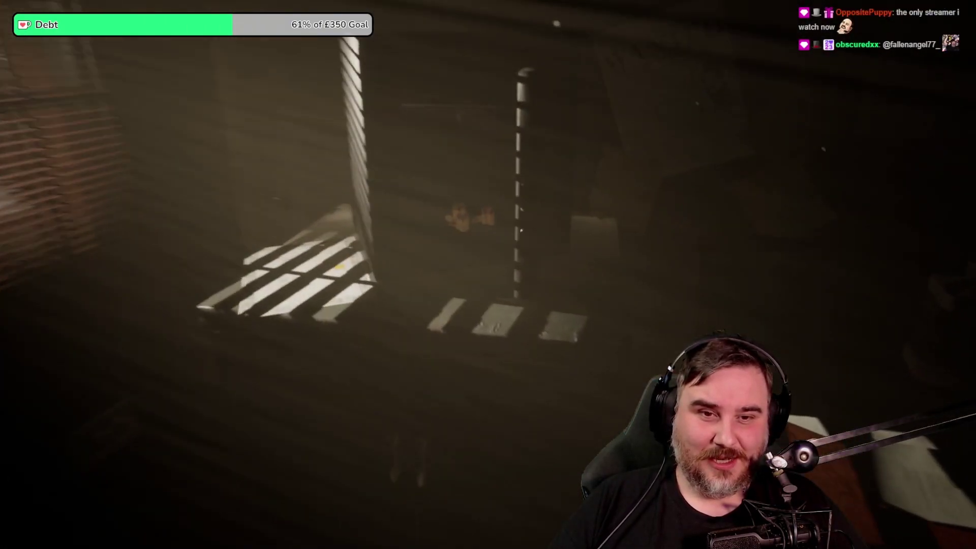
pyautogui.press('w')
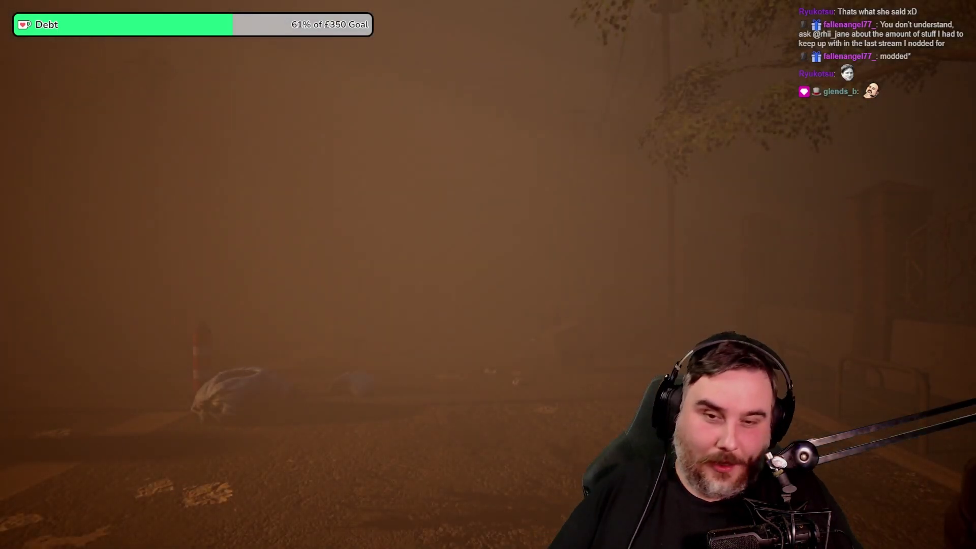
pyautogui.press('w')
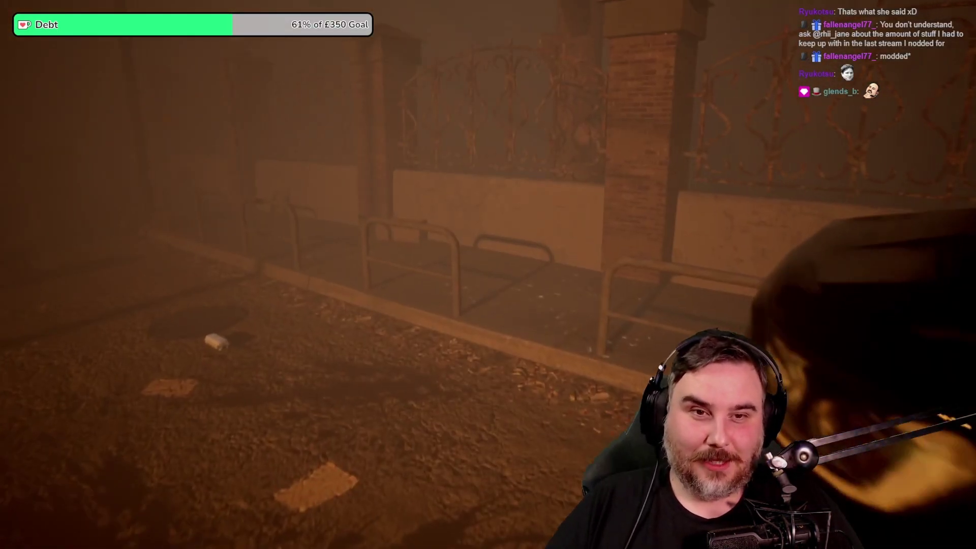
pyautogui.press('w')
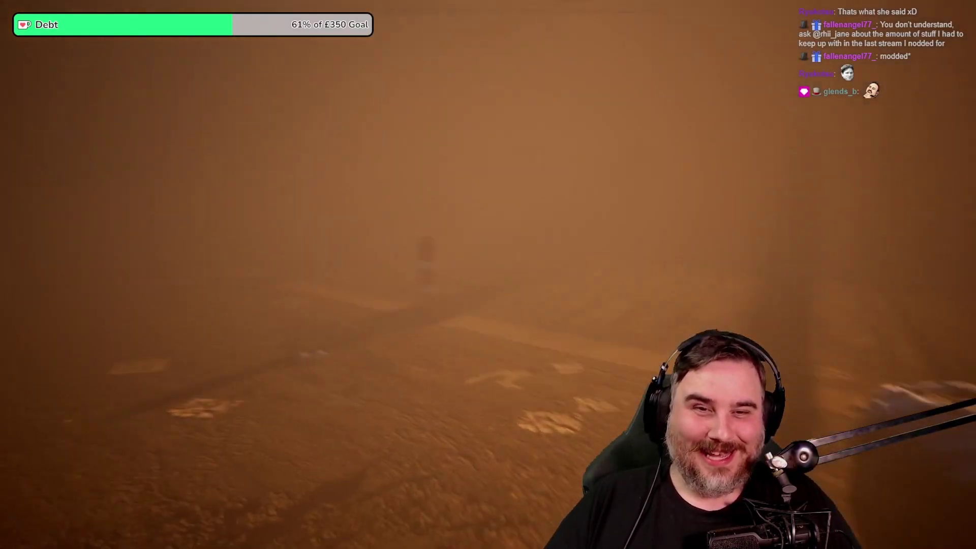
pyautogui.press('w')
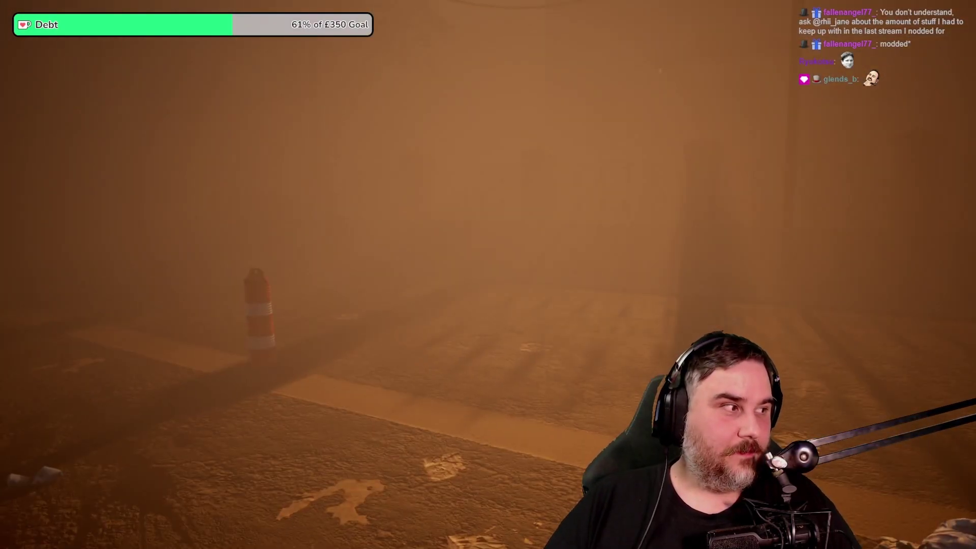
pyautogui.press('w')
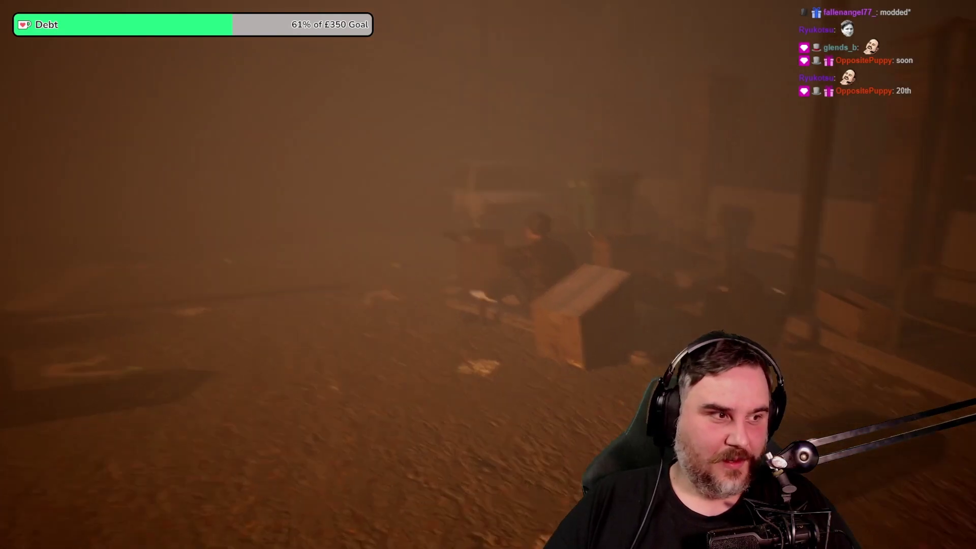
pyautogui.press('w')
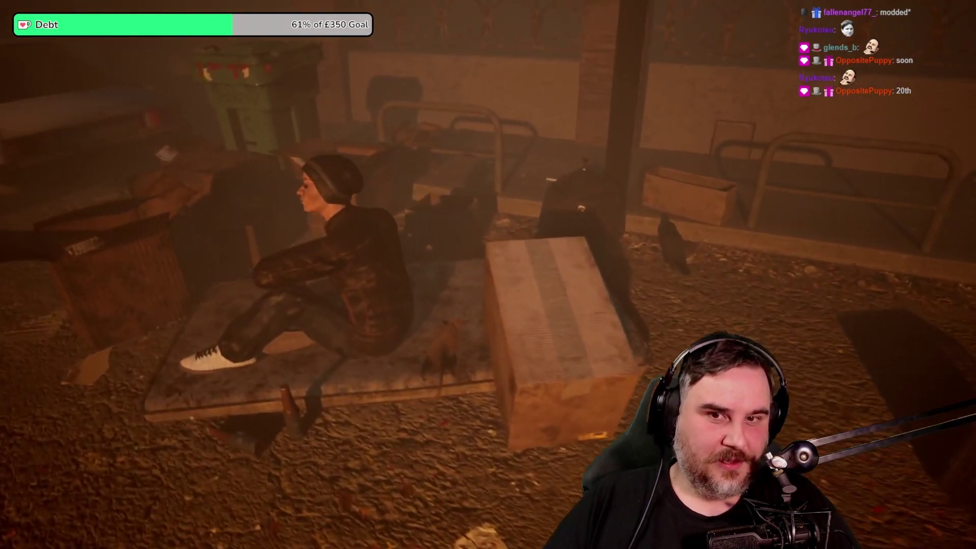
pyautogui.press('w')
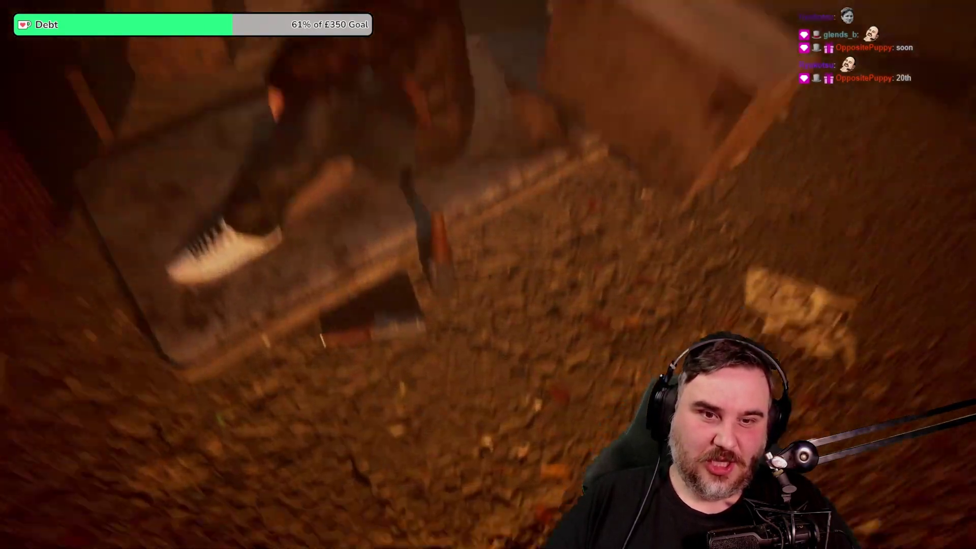
pyautogui.press('w')
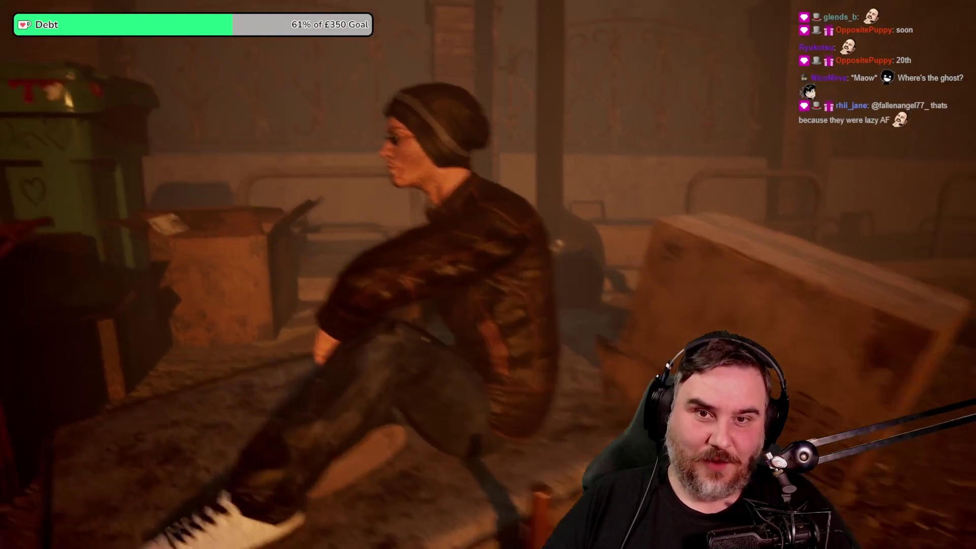
pyautogui.press('w')
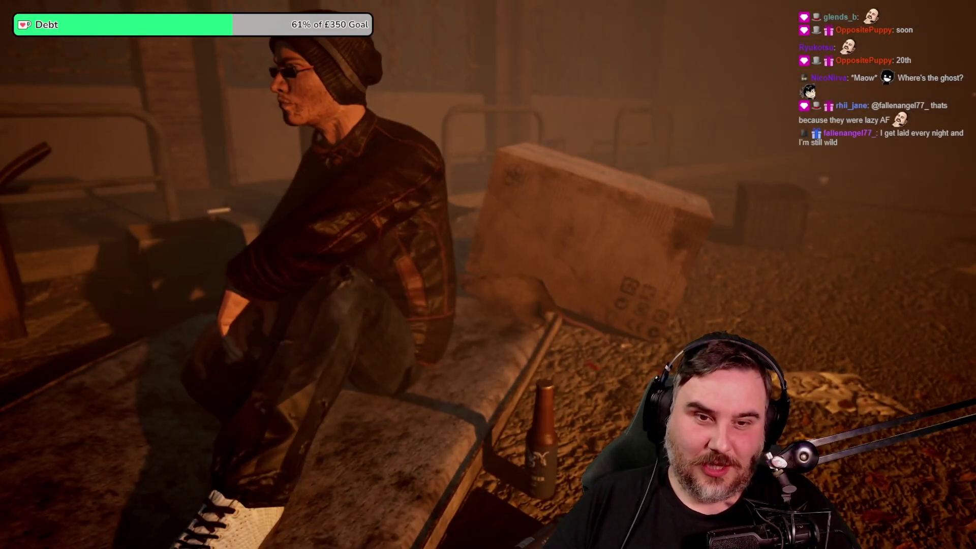
pyautogui.press('w')
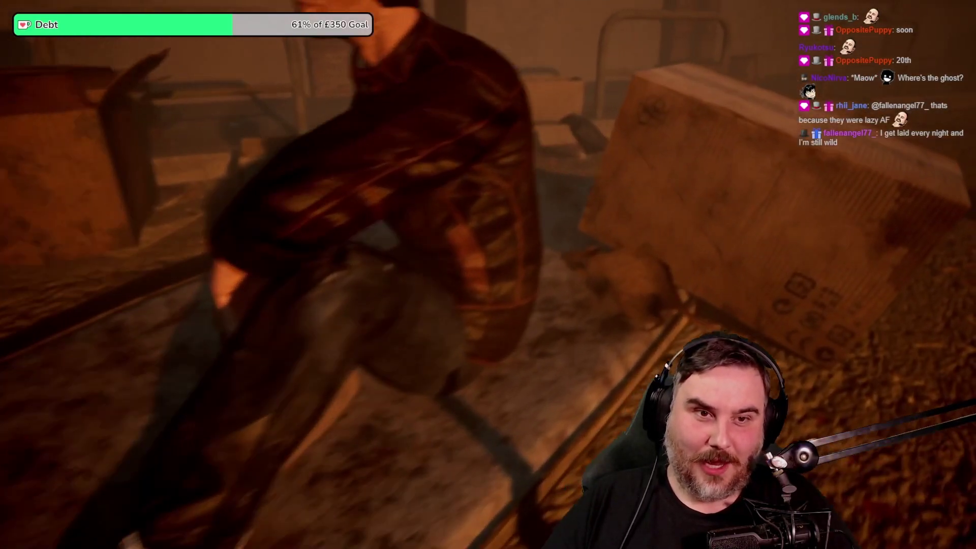
pyautogui.press('w')
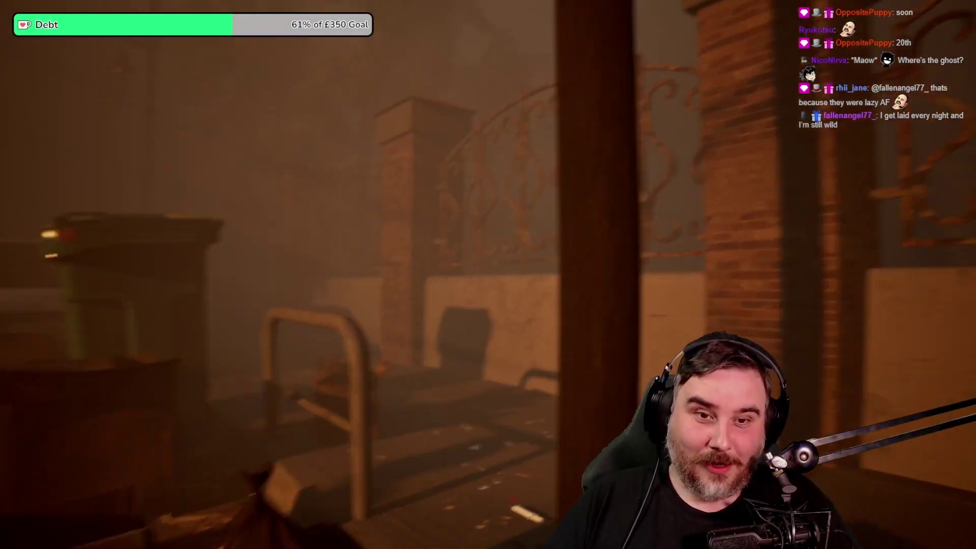
pyautogui.moveTo(488, 275); pyautogui.dragTo(489, 276)
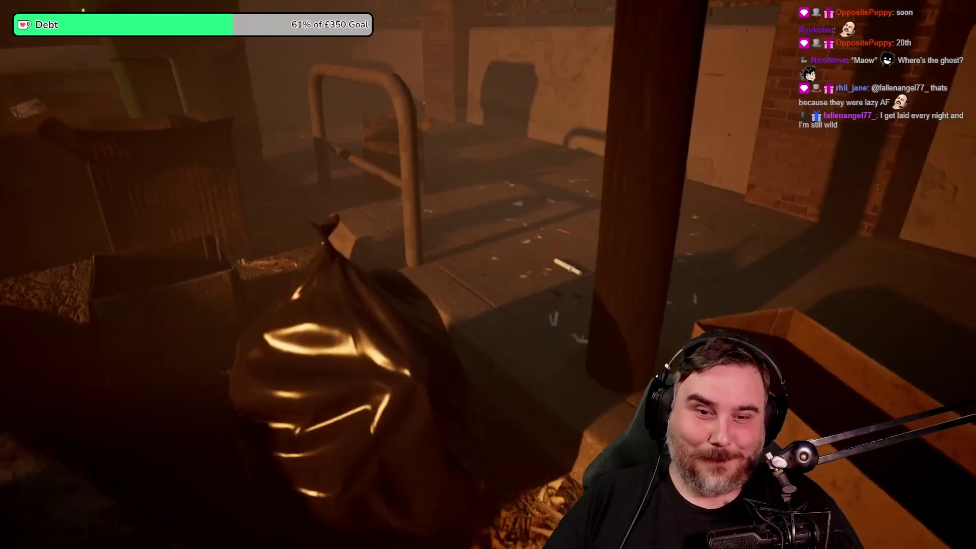
pyautogui.press('w')
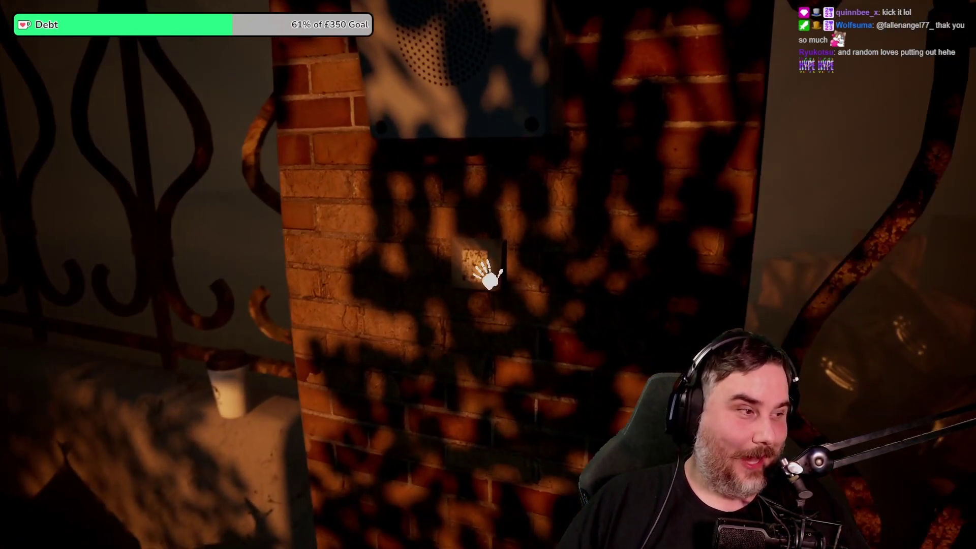
pyautogui.click(488, 275)
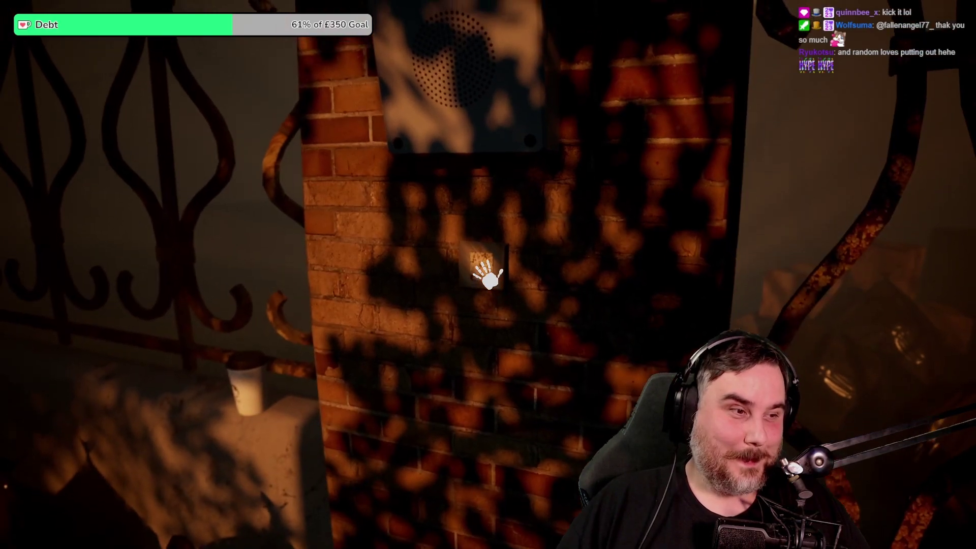
pyautogui.moveTo(489, 274); pyautogui.dragTo(488, 153)
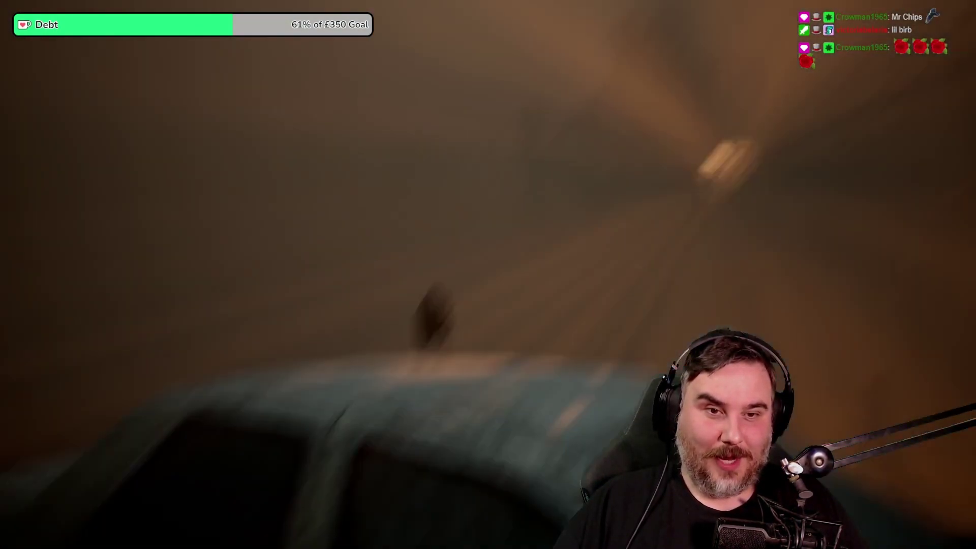
pyautogui.press('Escape')
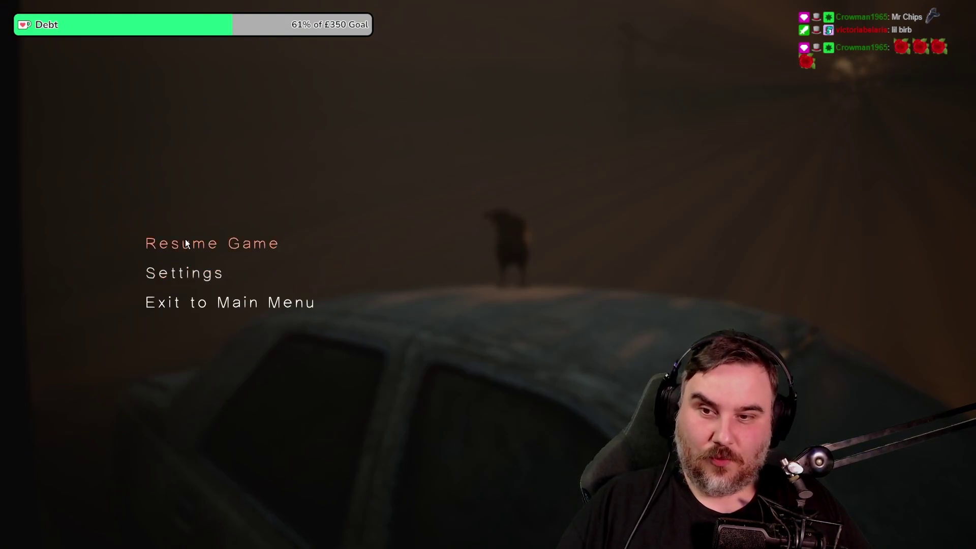
pyautogui.click(186, 239)
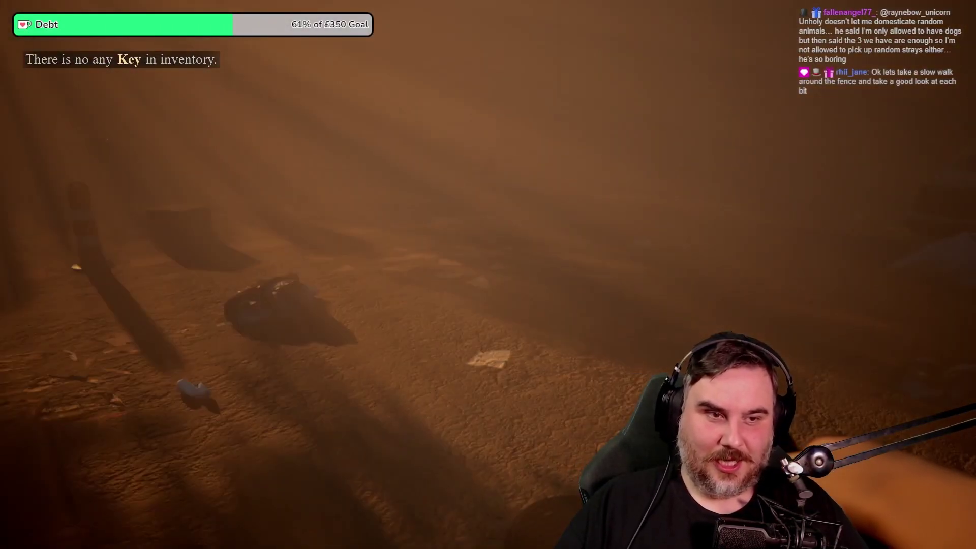
pyautogui.press('Escape')
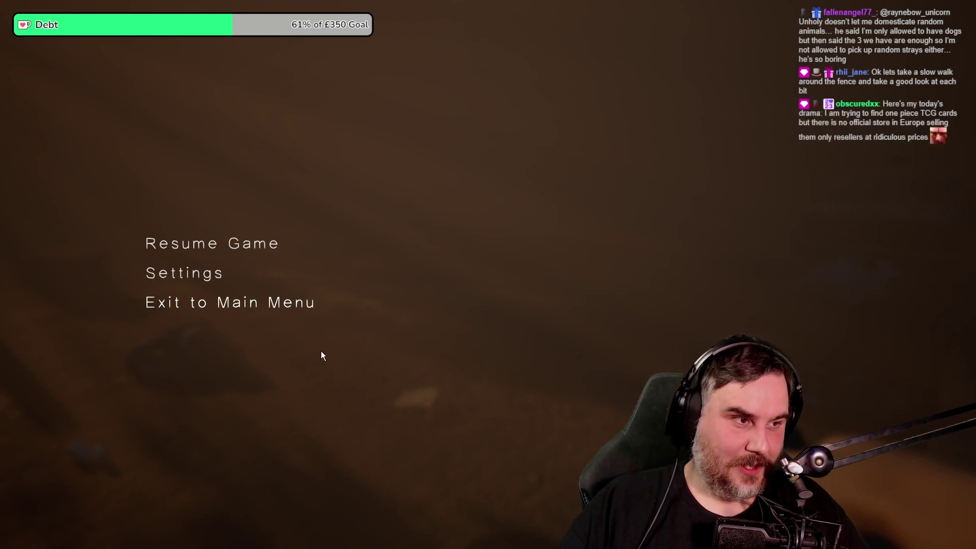
pyautogui.click(255, 310)
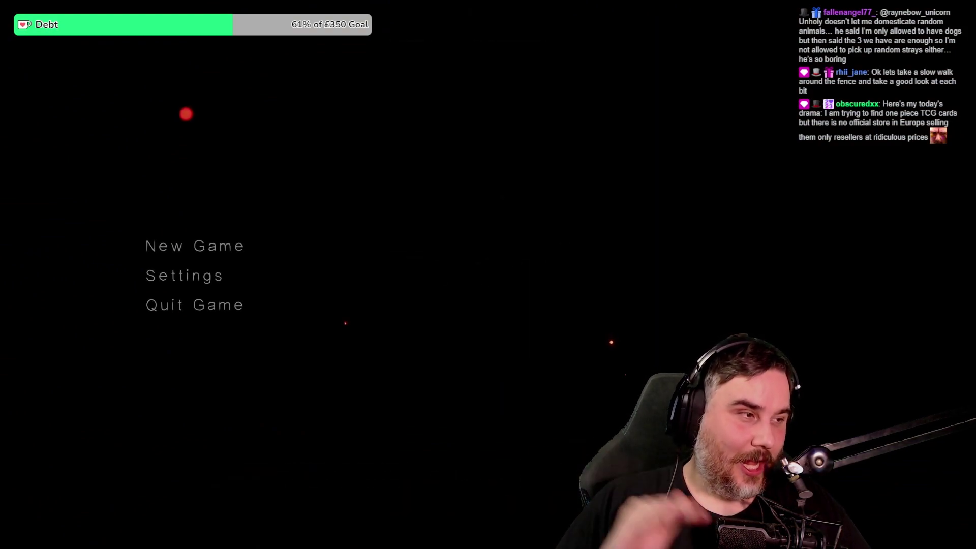
pyautogui.click(148, 251)
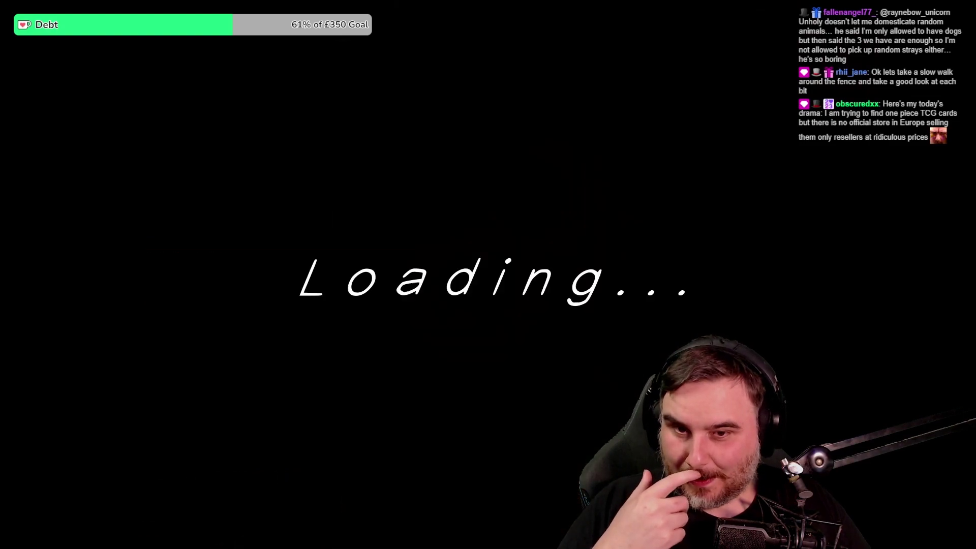